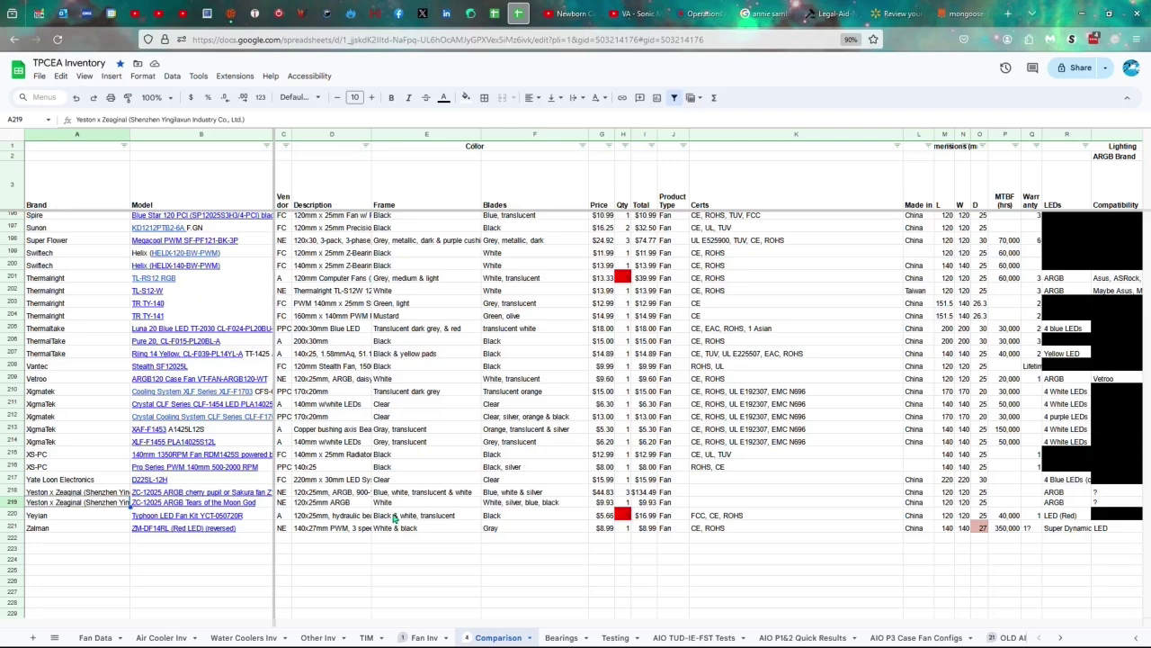
Step: Capitalize "Cherry Pupil" in the model name of the Yeston x Zeaginal fan in row 218
{"action": "key", "text": "Right"}
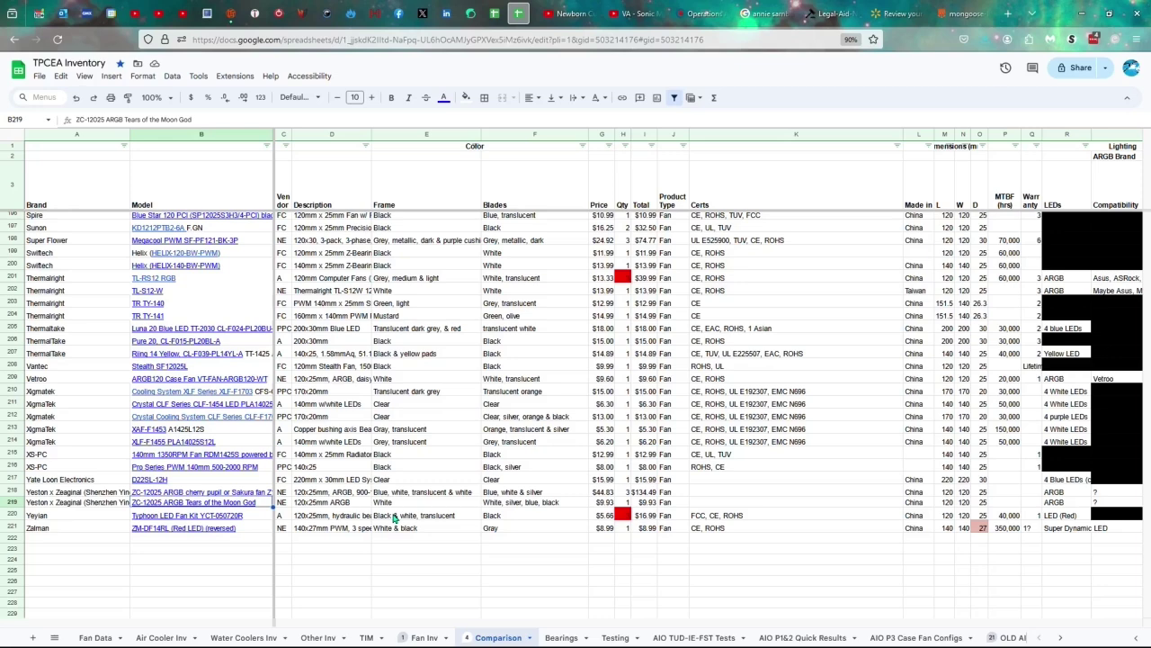
{"action": "key", "text": "Up"}
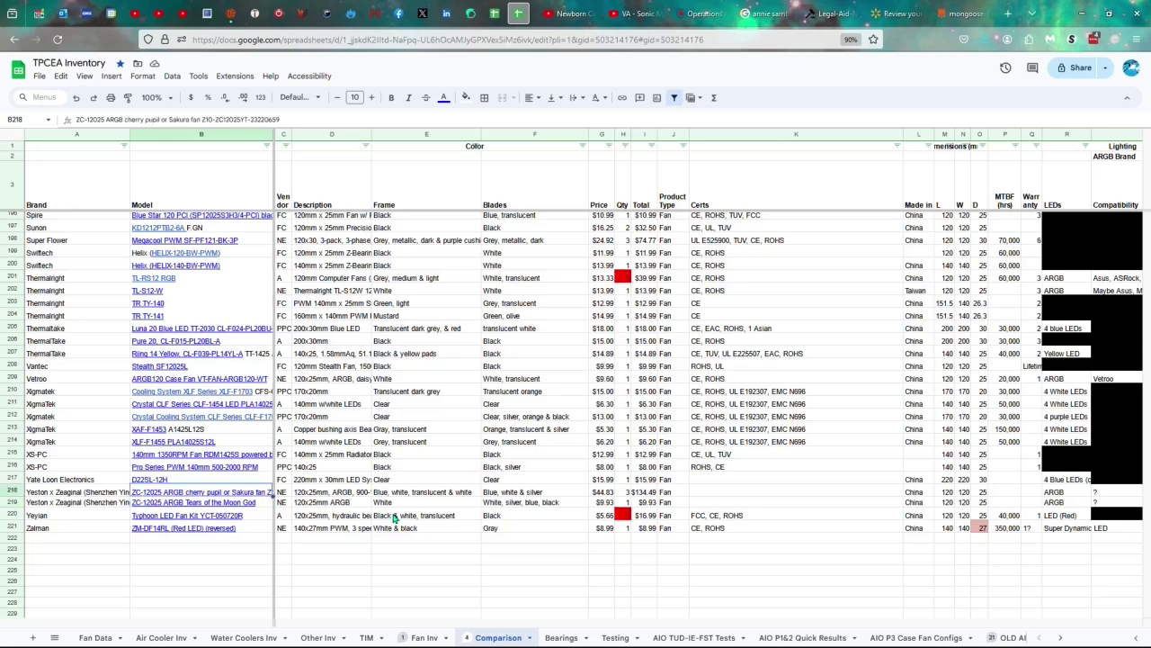
{"action": "key", "text": "Return"}
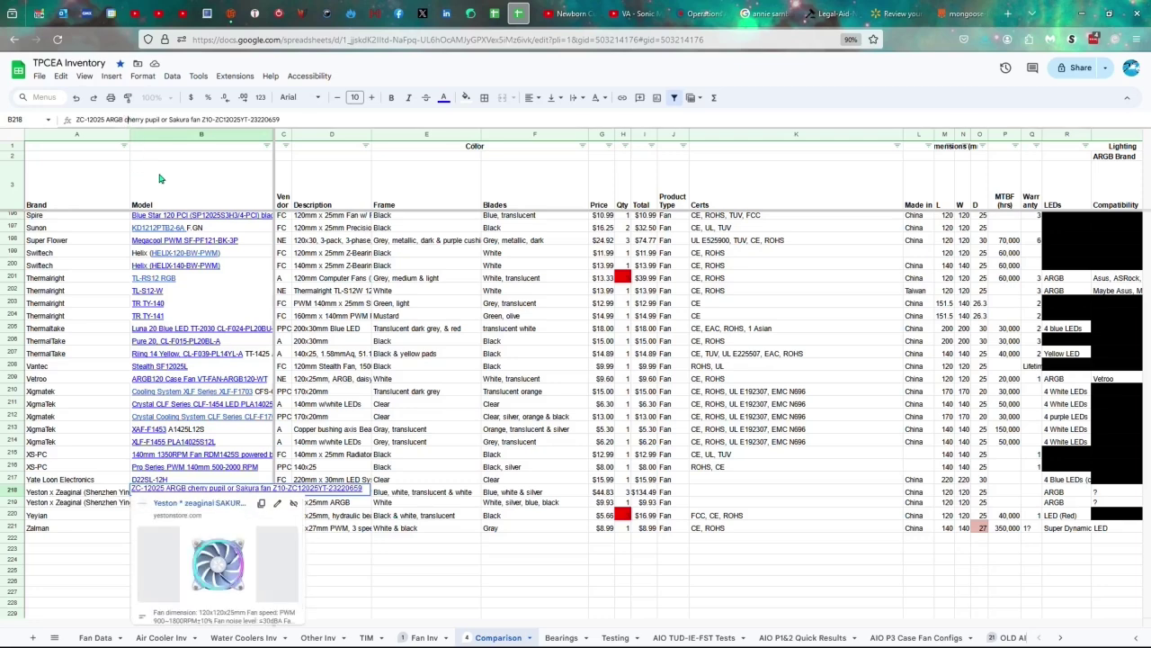
{"action": "key", "text": "BackSpace"}
{"action": "type", "text": "C"}
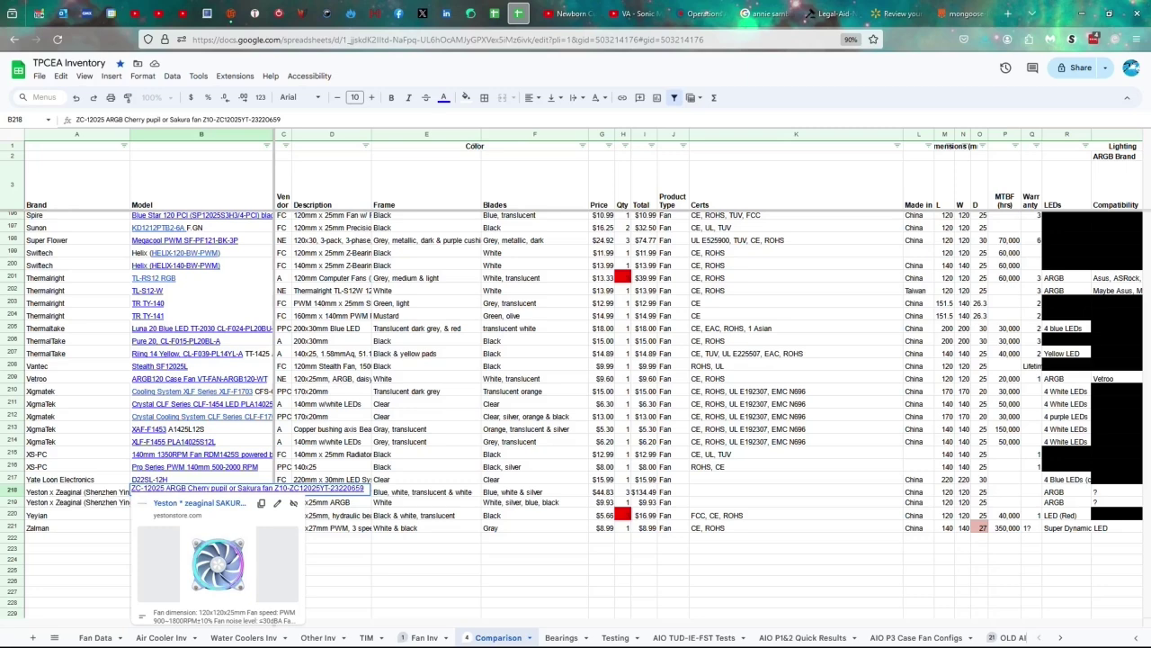
{"action": "key", "text": "BackSpace"}
{"action": "type", "text": "P"}
{"action": "left_click", "coordinate": [367, 503]}
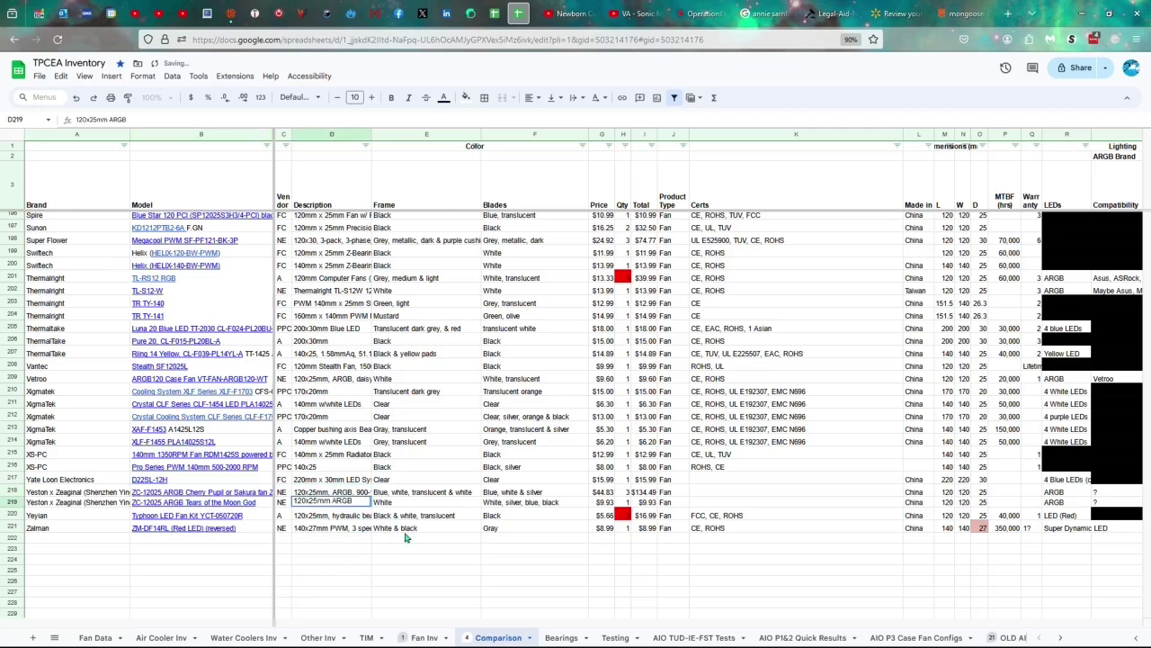
{"action": "left_click", "coordinate": [260, 501]}
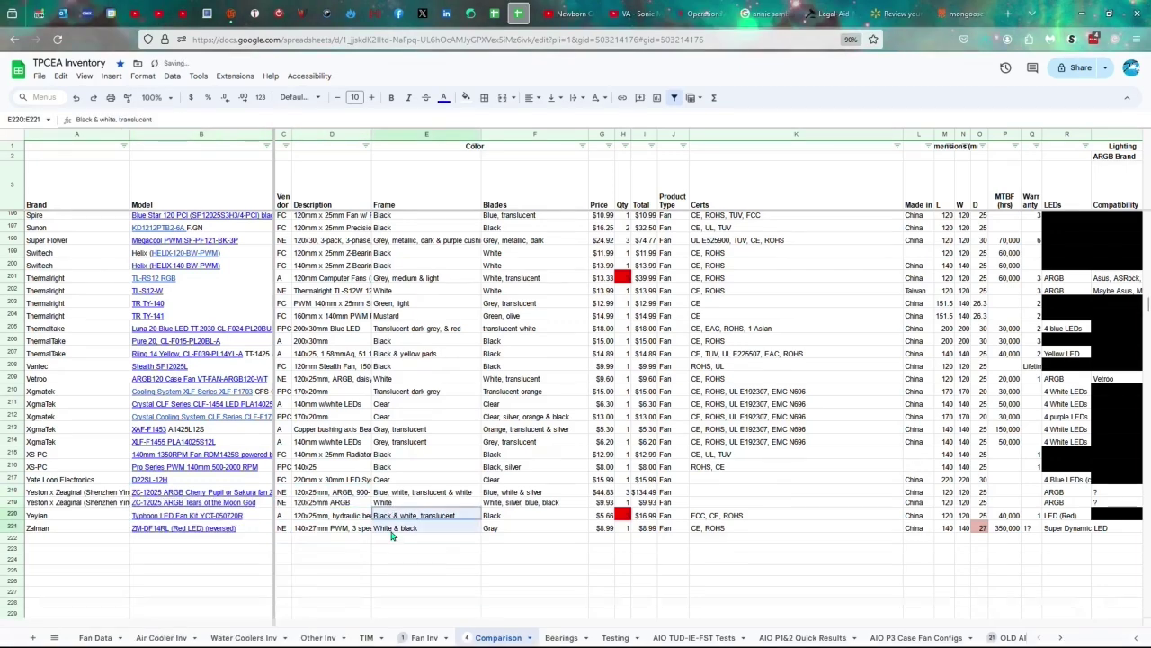
{"action": "left_click", "coordinate": [385, 514]}
{"action": "key", "text": "ctrl+z"}
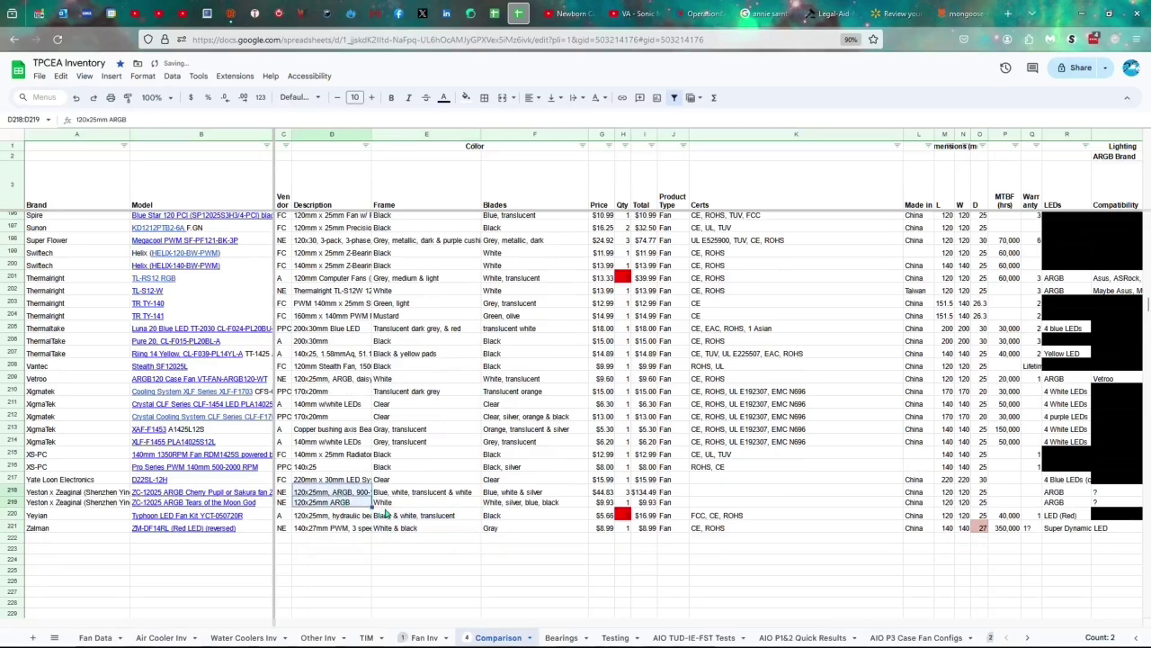
{"action": "left_click", "coordinate": [440, 502]}
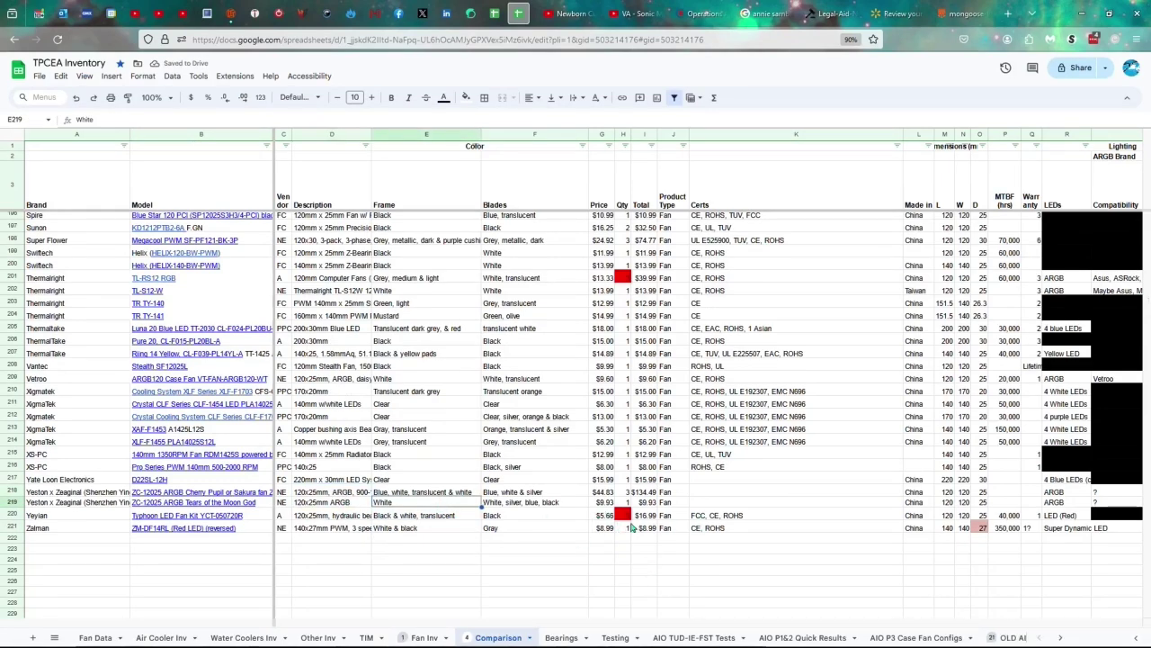
Step: Replace the Cherry Pupil fan's price in G218 with the per-fan formula =44.83/3
{"action": "left_click", "coordinate": [610, 494]}
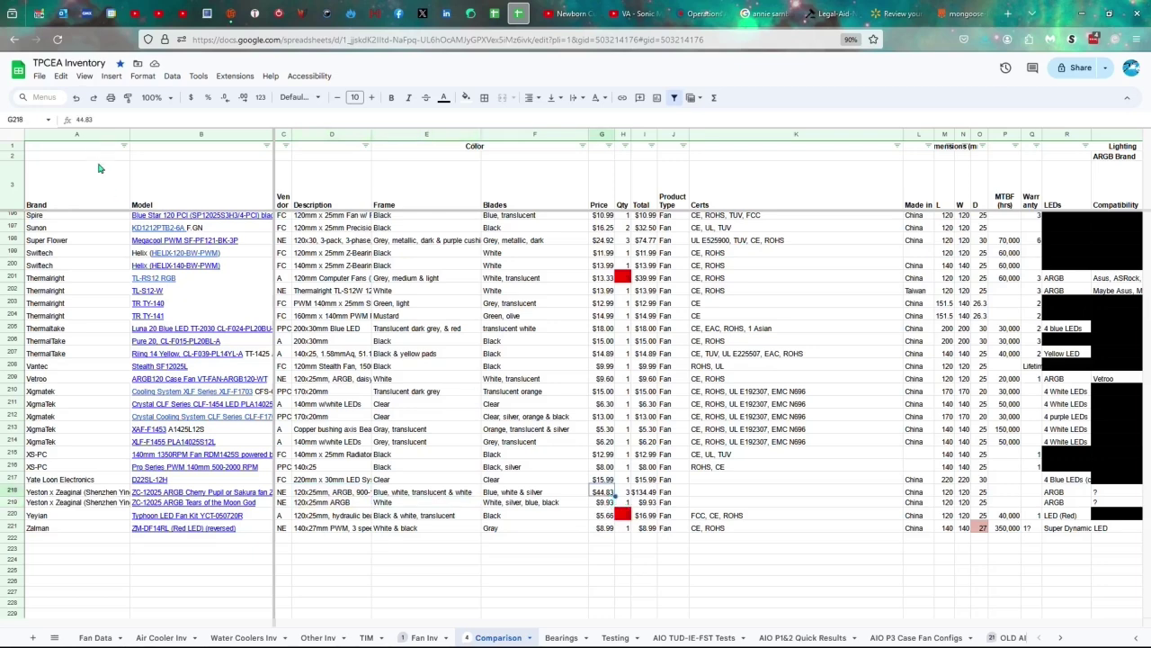
{"action": "left_click", "coordinate": [118, 120]}
{"action": "type", "text": "/3"}
{"action": "left_click", "coordinate": [78, 120]}
{"action": "type", "text": "="}
{"action": "key", "text": "Return"}
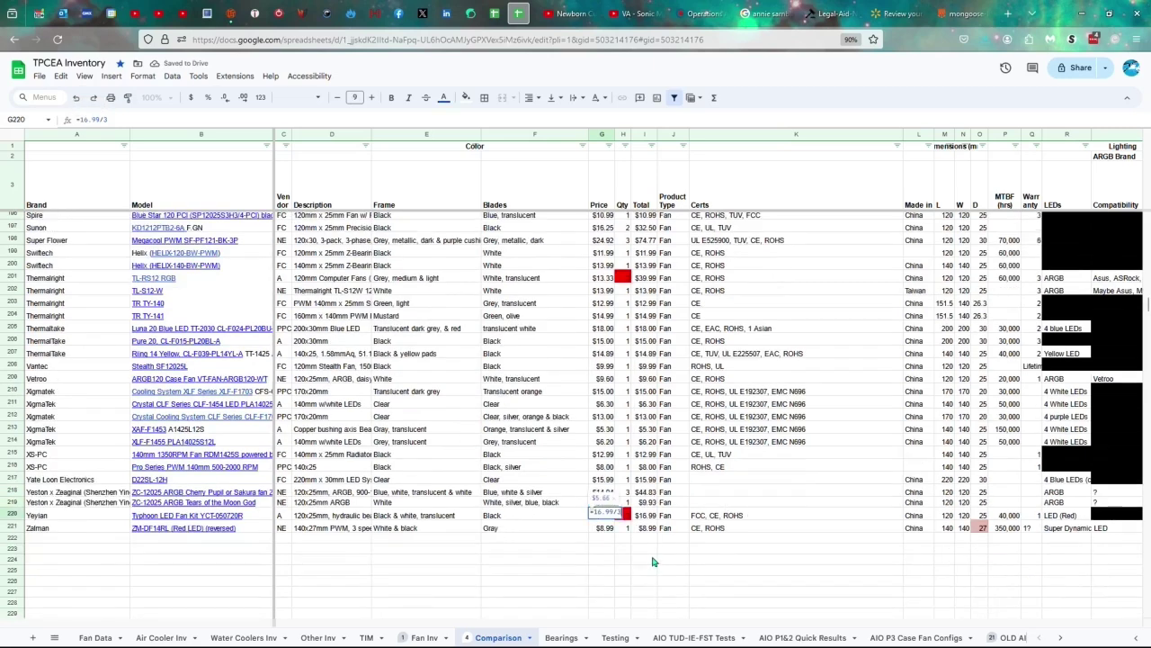
{"action": "left_click", "coordinate": [654, 560]}
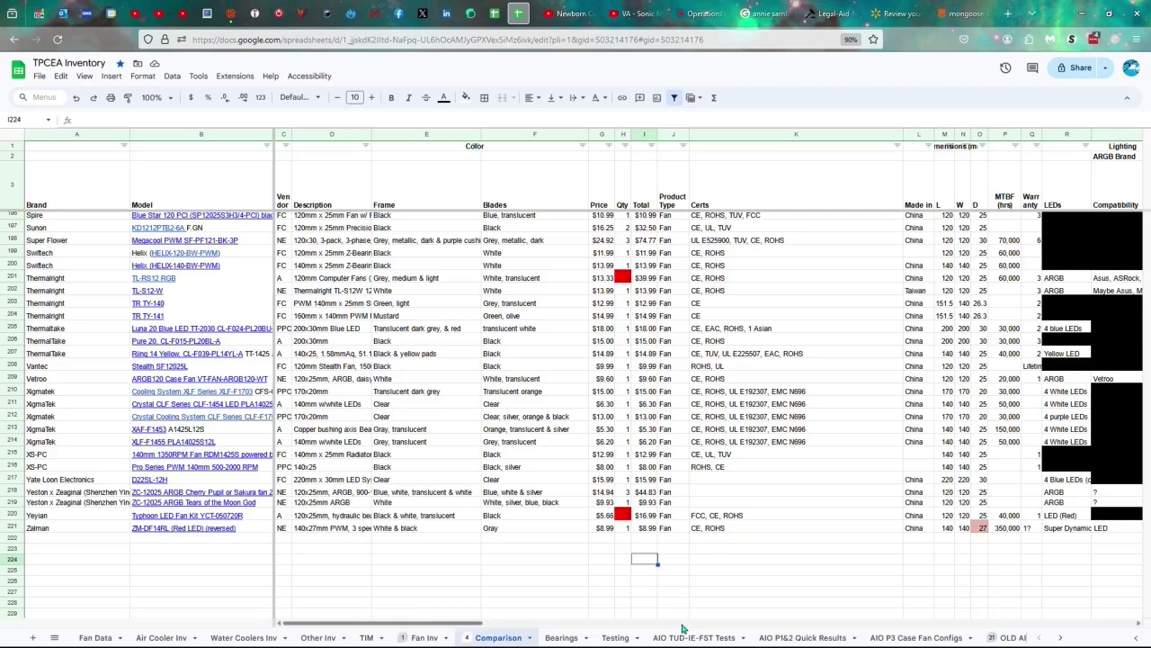
Step: Fill the Cherry Pupil fan's maximum static pressure cell, AF218, with yellow
{"action": "left_click_drag", "start_coordinate": [471, 627], "coordinate": [576, 632]}
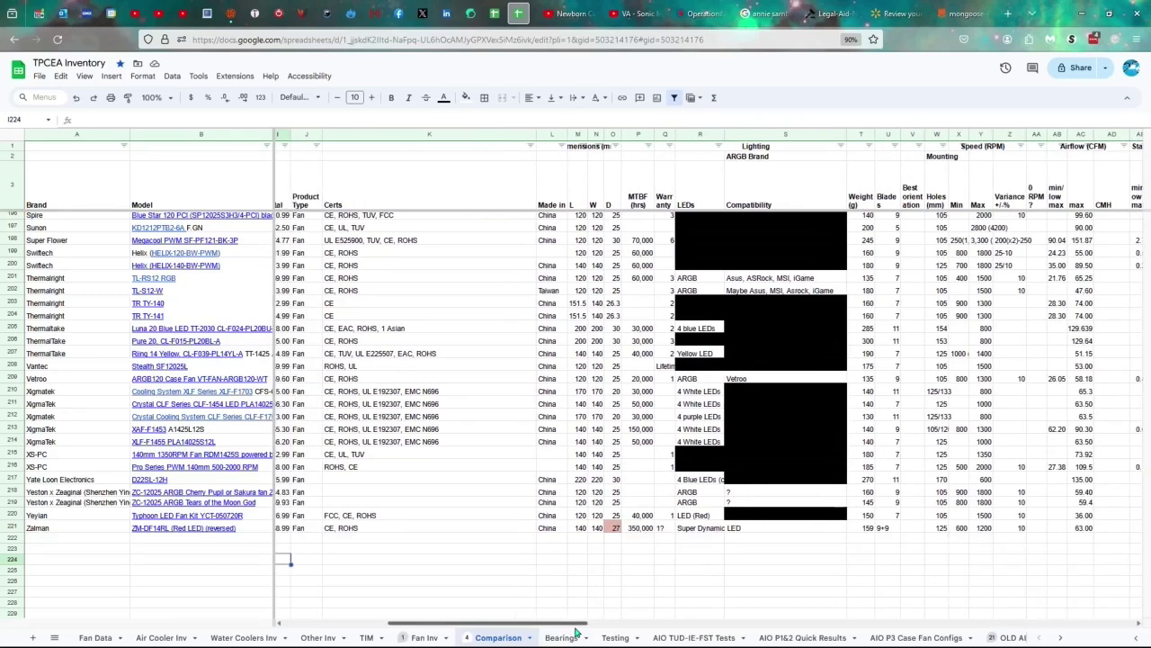
{"action": "left_click_drag", "start_coordinate": [576, 632], "coordinate": [692, 624]}
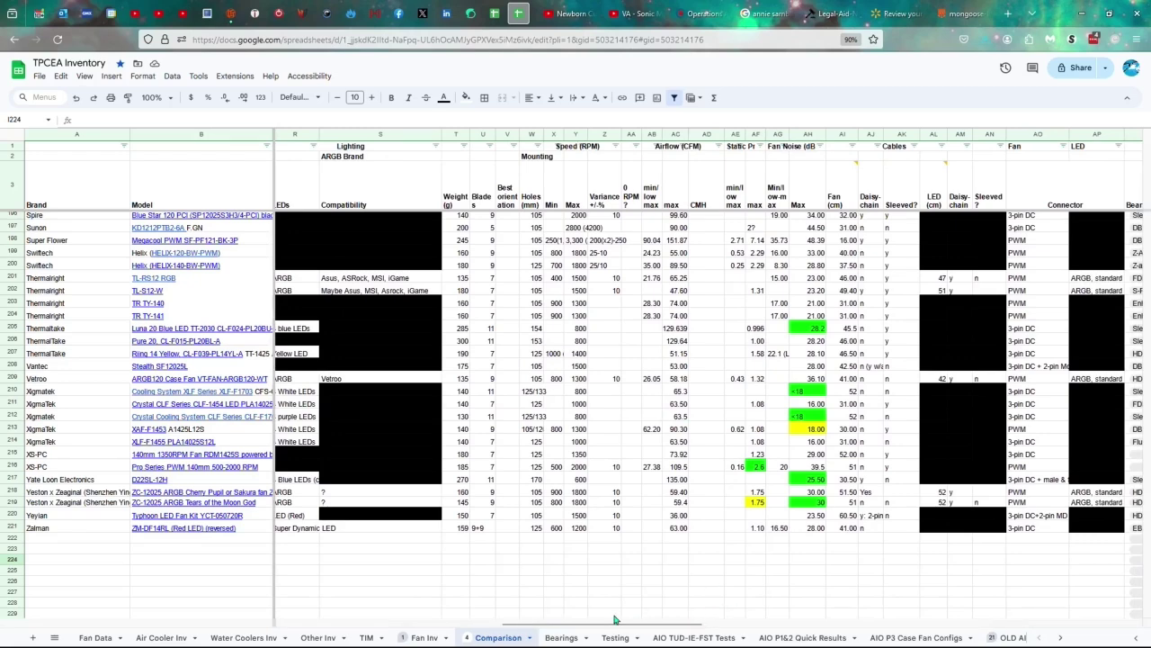
{"action": "left_click_drag", "start_coordinate": [617, 625], "coordinate": [657, 632]}
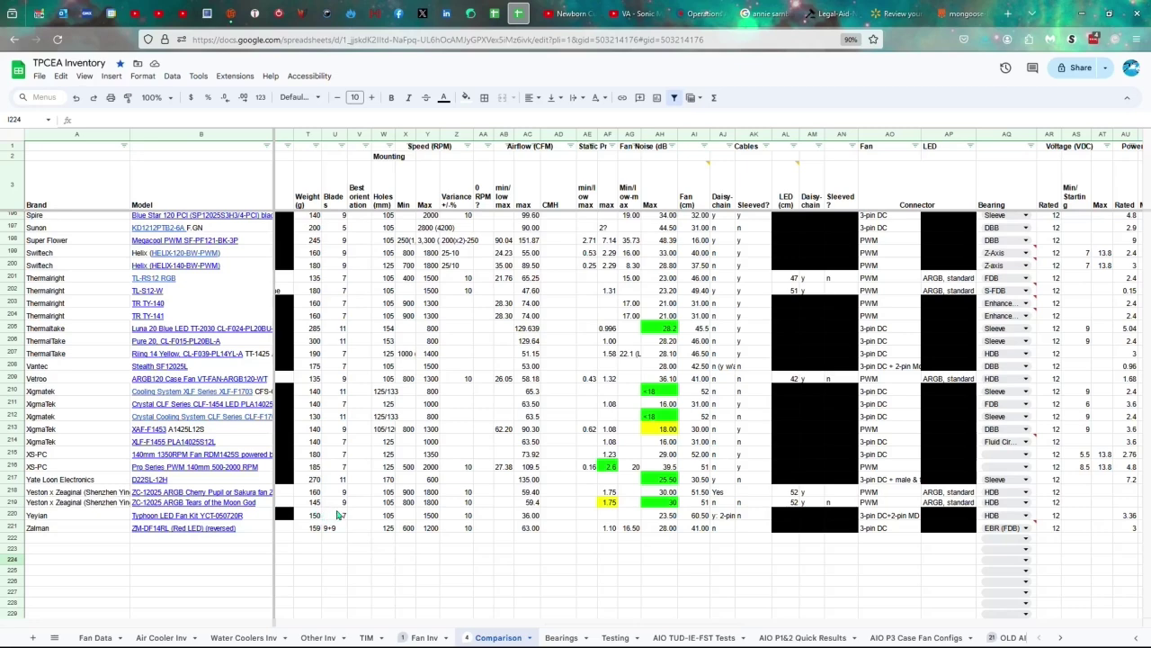
{"action": "left_click", "coordinate": [409, 504]}
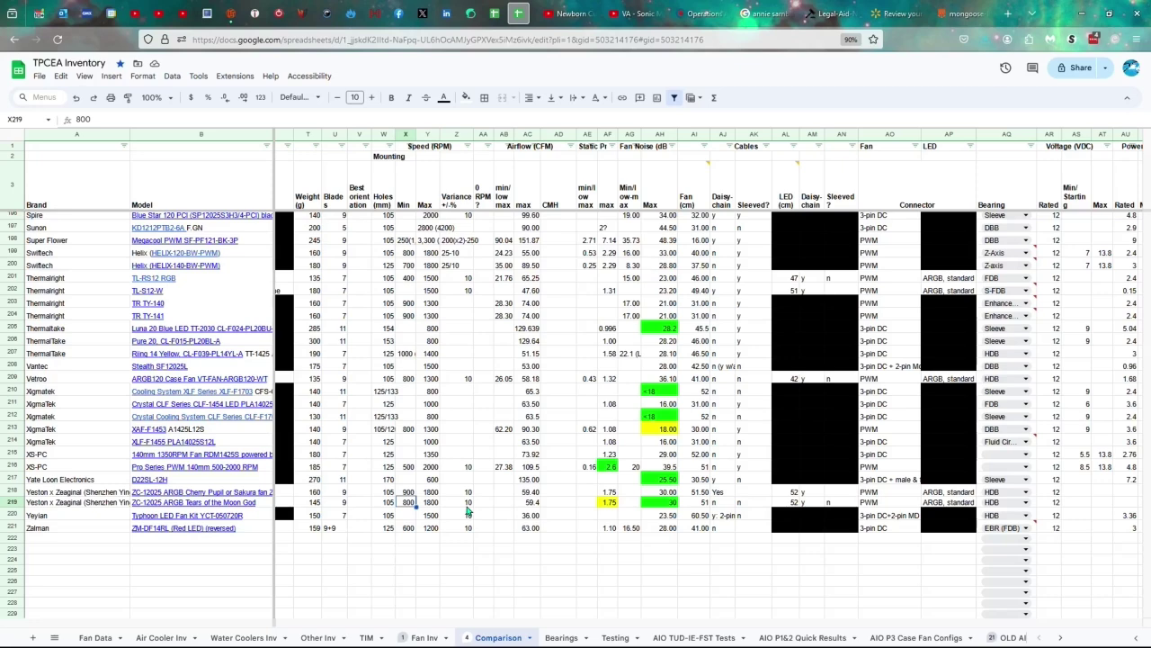
{"action": "left_click", "coordinate": [535, 502]}
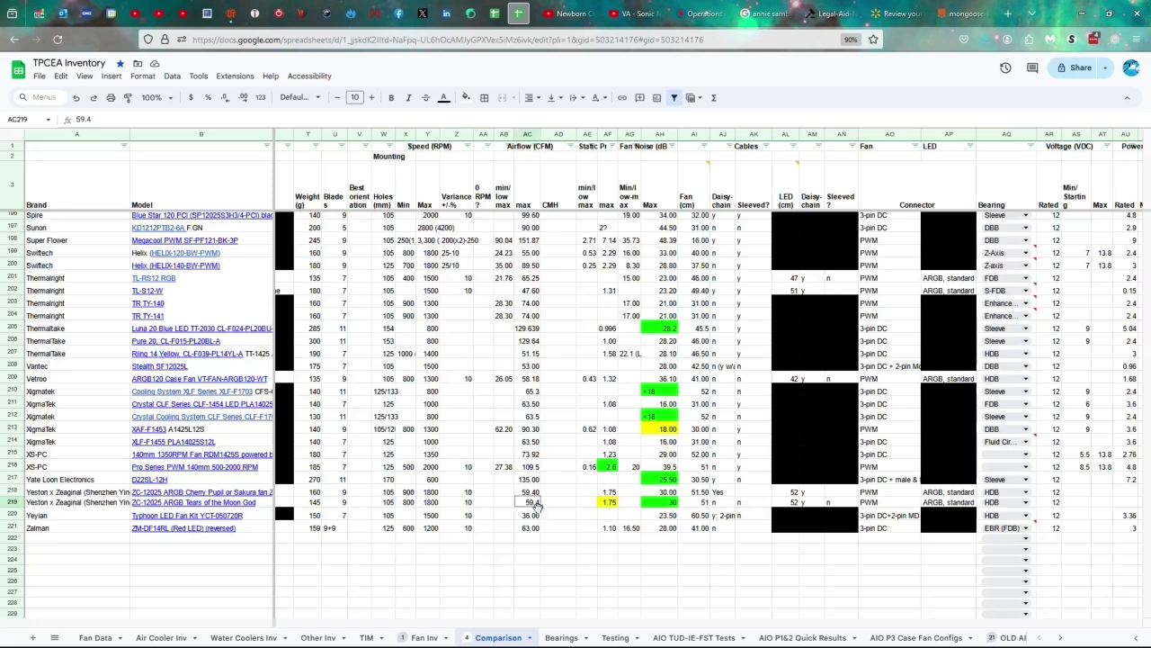
{"action": "left_click", "coordinate": [608, 502]}
{"action": "left_click", "coordinate": [609, 492], "text": "shift"}
{"action": "left_click", "coordinate": [610, 492]}
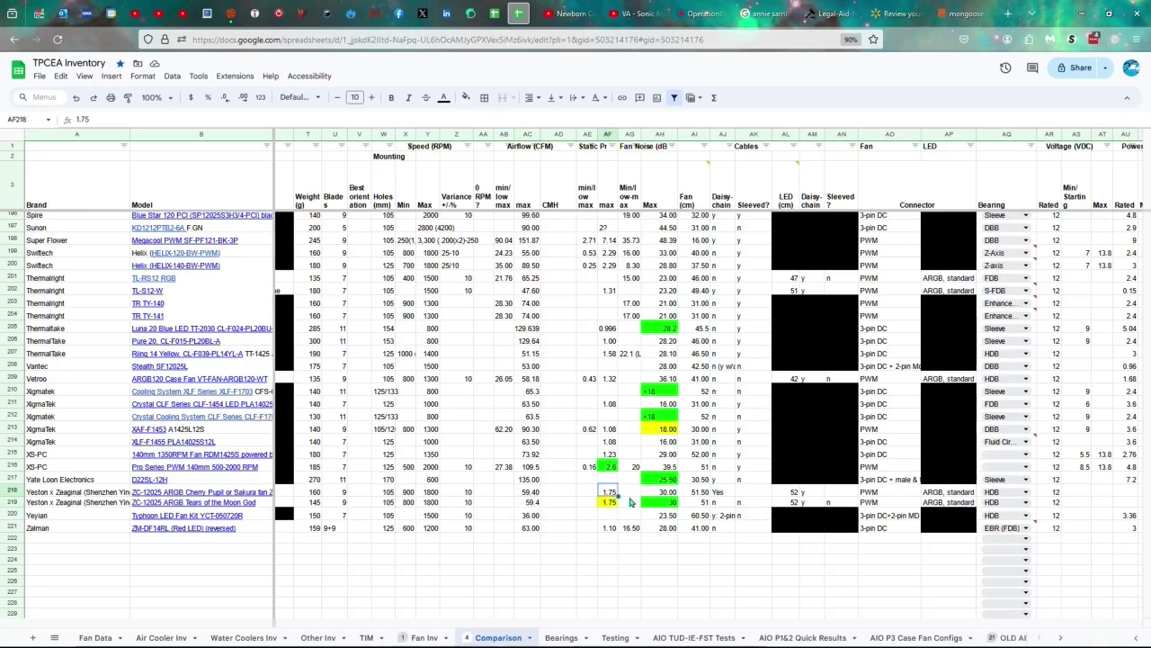
{"action": "left_click", "coordinate": [465, 97]}
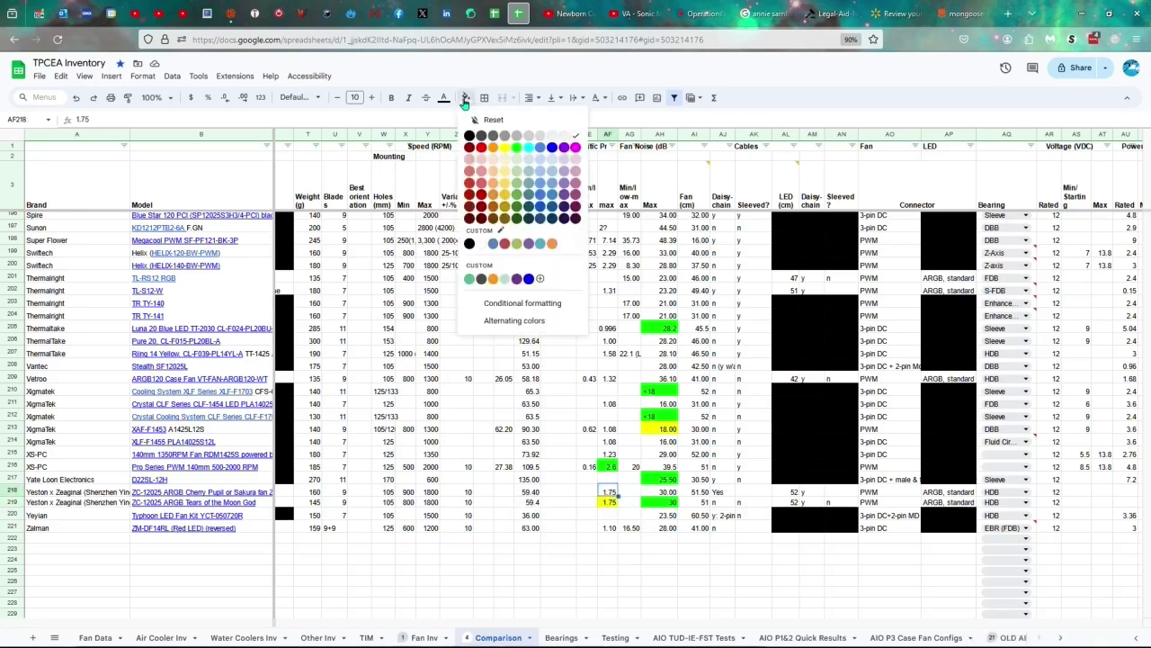
{"action": "left_click", "coordinate": [504, 147]}
Step: Enter n for both the daisy-chain and sleeved columns of the Cherry Pupil fan's fan cable in row 218
{"action": "left_click_drag", "start_coordinate": [667, 626], "coordinate": [740, 627]}
{"action": "left_click", "coordinate": [410, 492]}
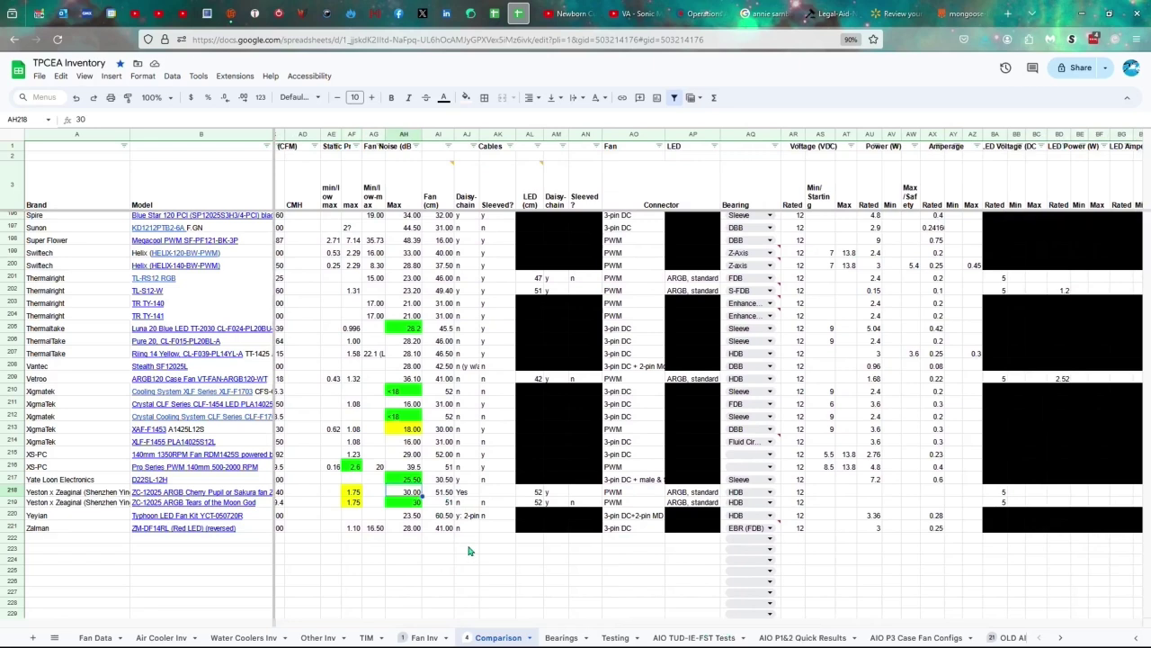
{"action": "left_click", "coordinate": [448, 493]}
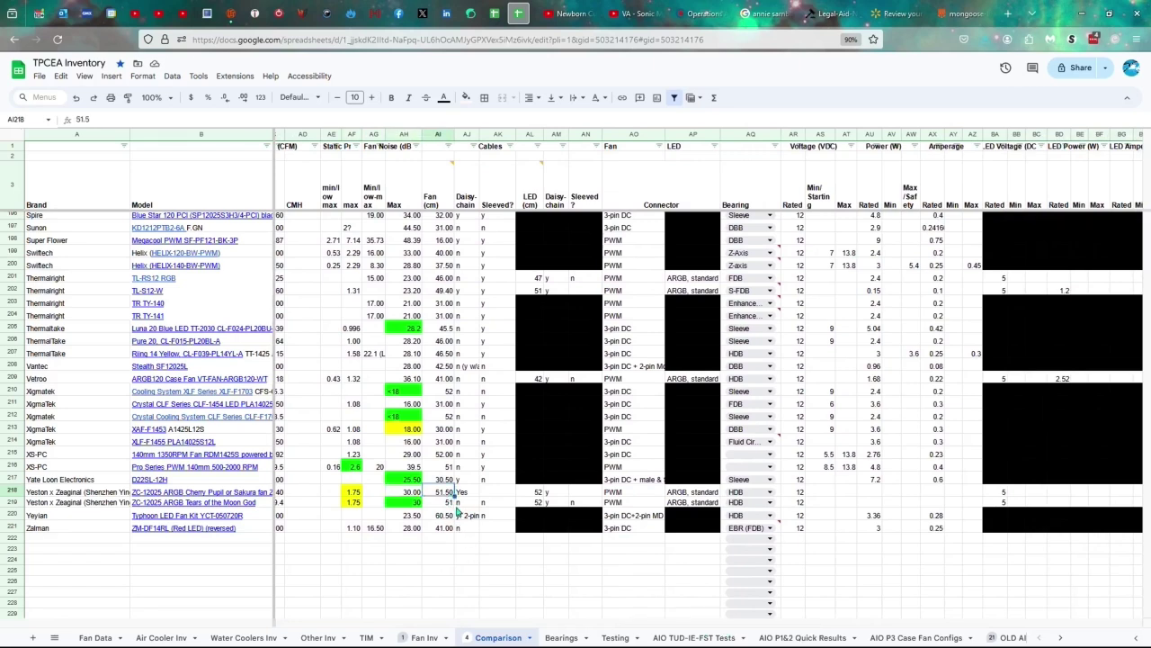
{"action": "left_click", "coordinate": [447, 503]}
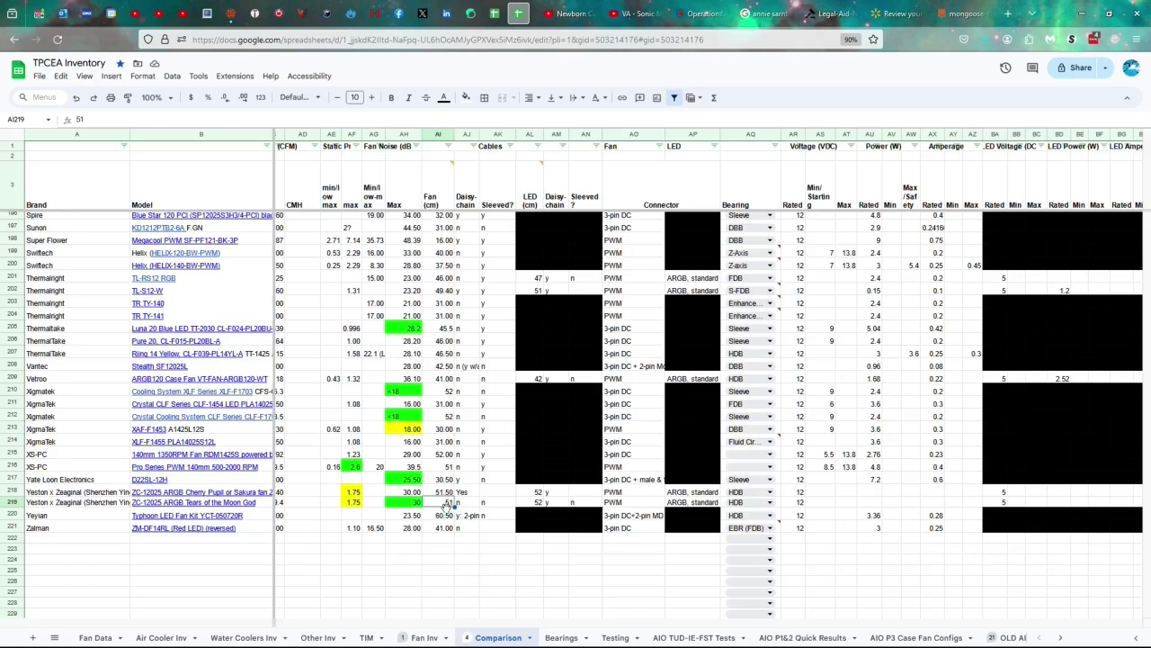
{"action": "left_click", "coordinate": [474, 503]}
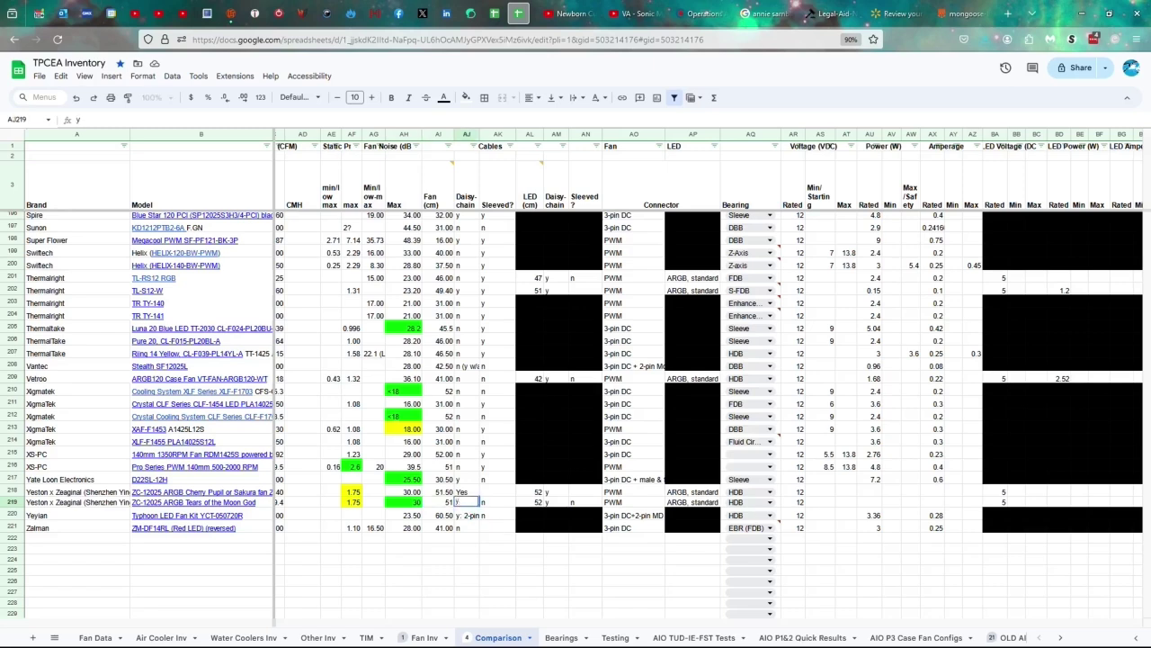
{"action": "left_click", "coordinate": [466, 492]}
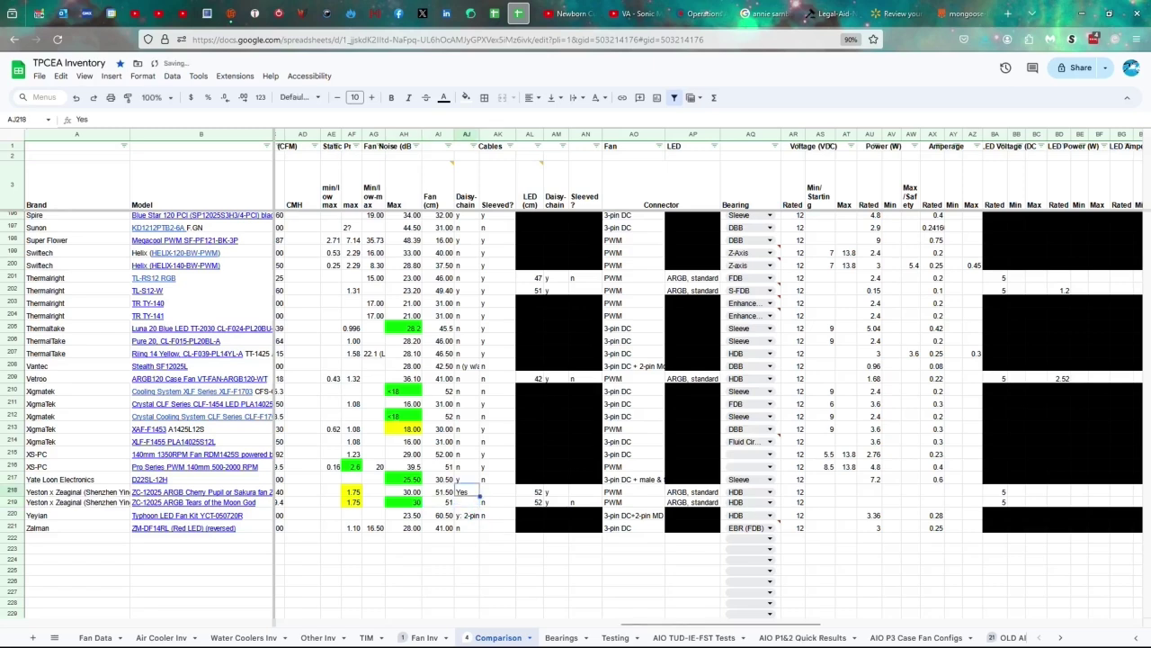
{"action": "key", "text": "Tab"}
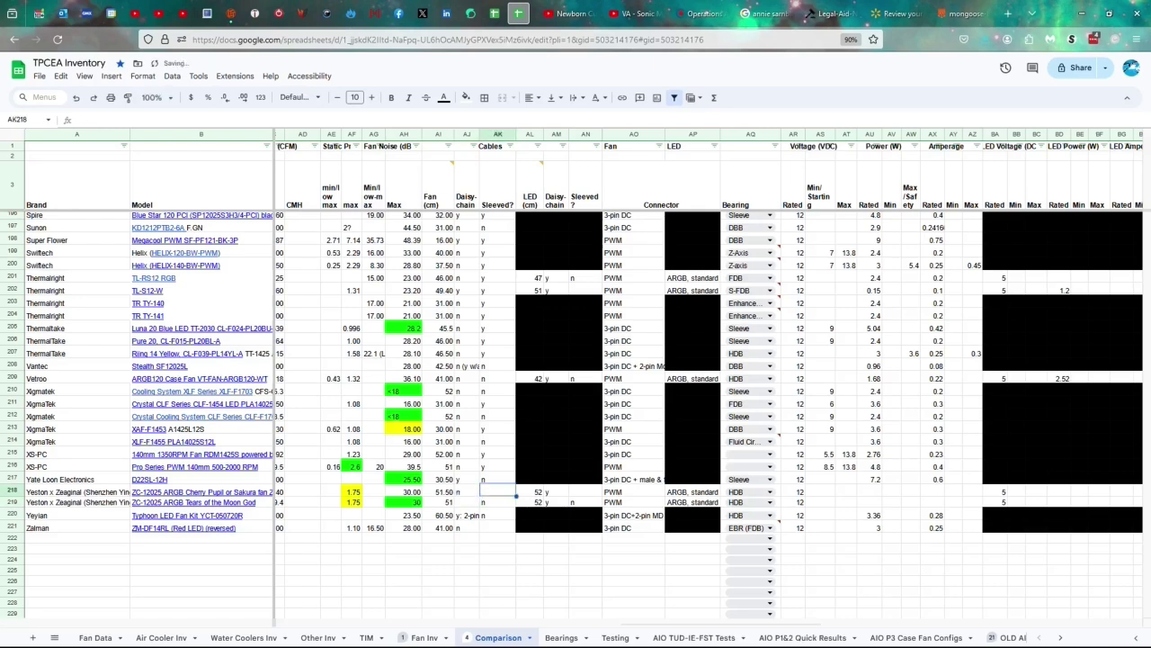
{"action": "left_click", "coordinate": [533, 502]}
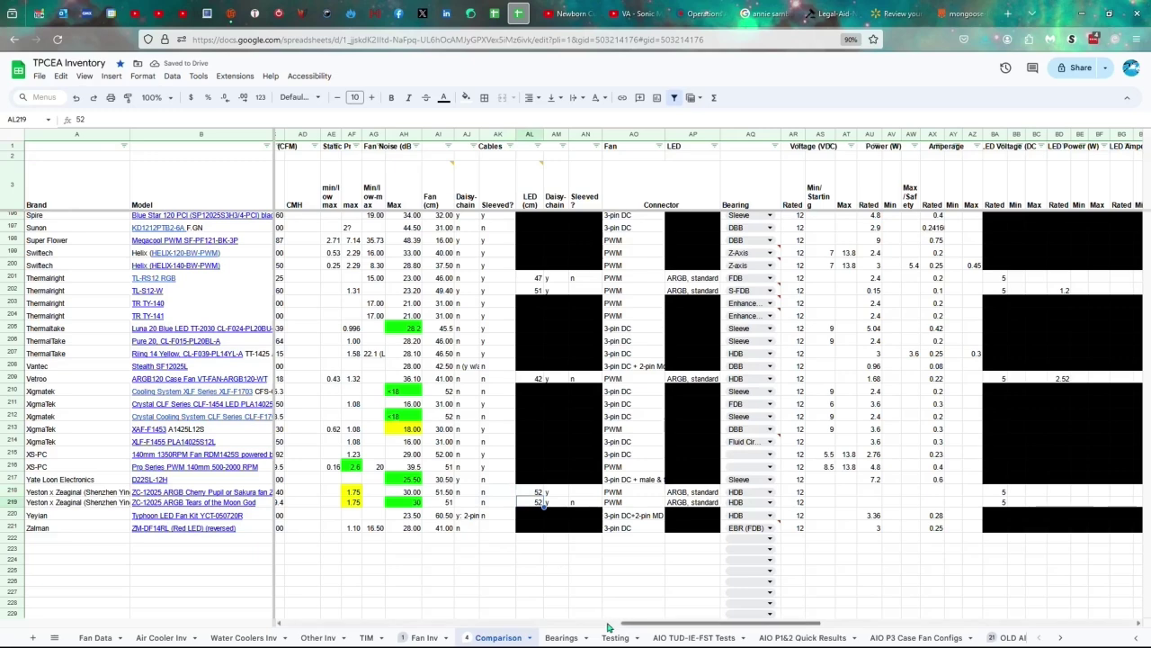
Step: Enter n in the LED cable's sleeved column for the Cherry Pupil fan, AN218
{"action": "left_click_drag", "start_coordinate": [629, 627], "coordinate": [679, 627]}
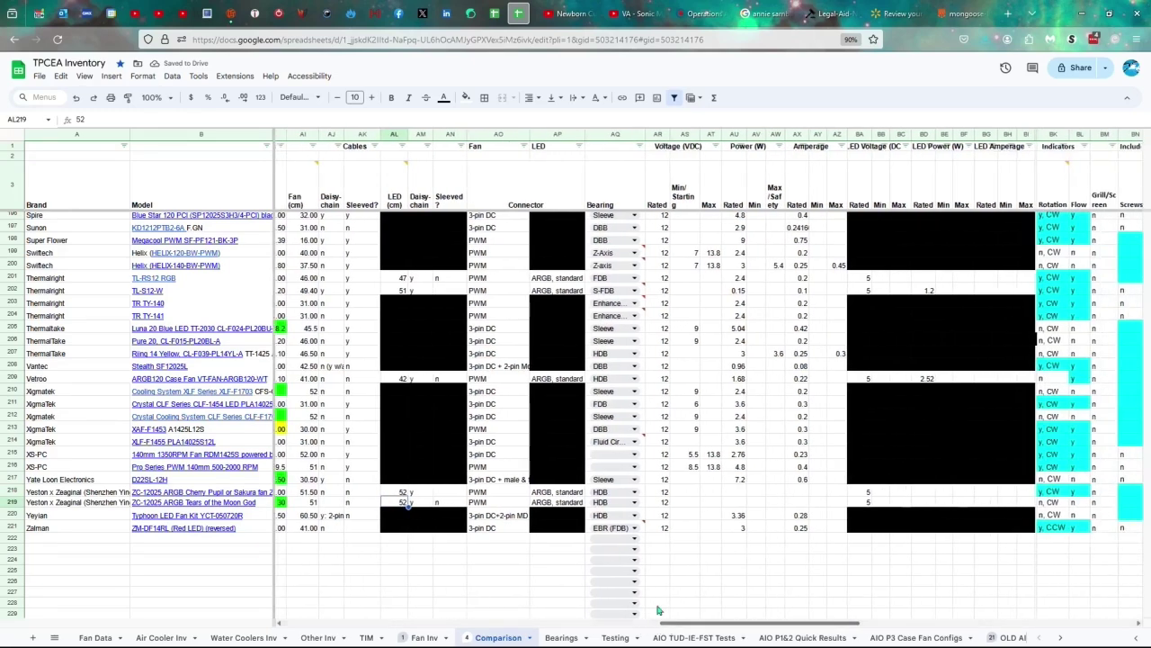
{"action": "left_click", "coordinate": [450, 492]}
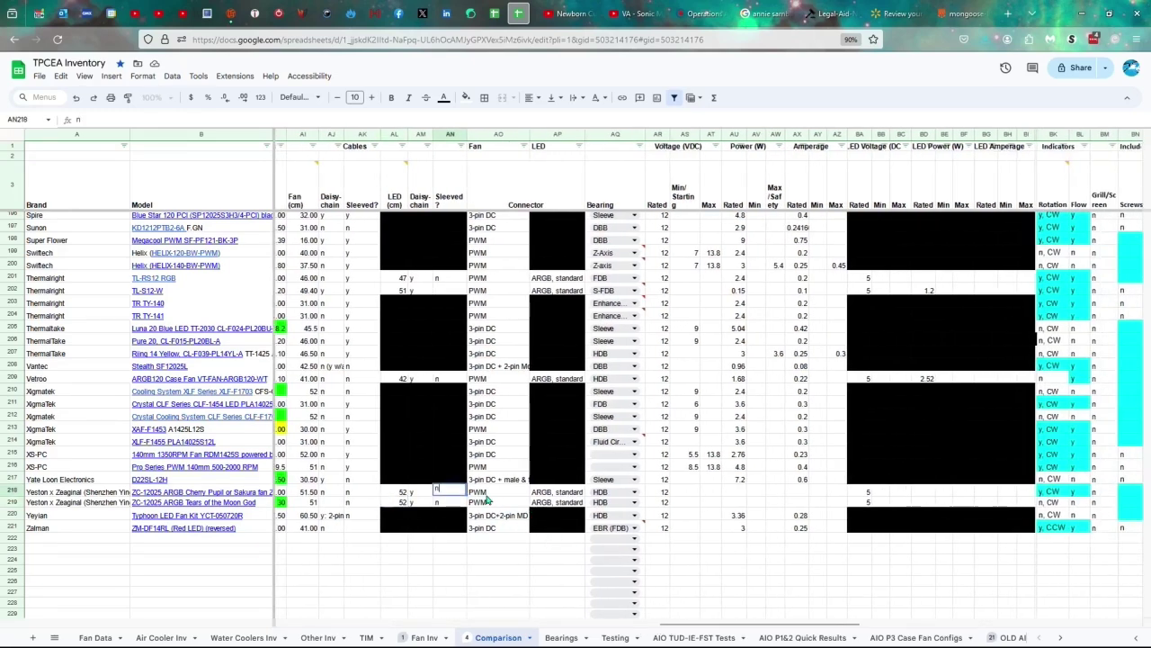
{"action": "left_click", "coordinate": [492, 496]}
{"action": "left_click", "coordinate": [504, 506]}
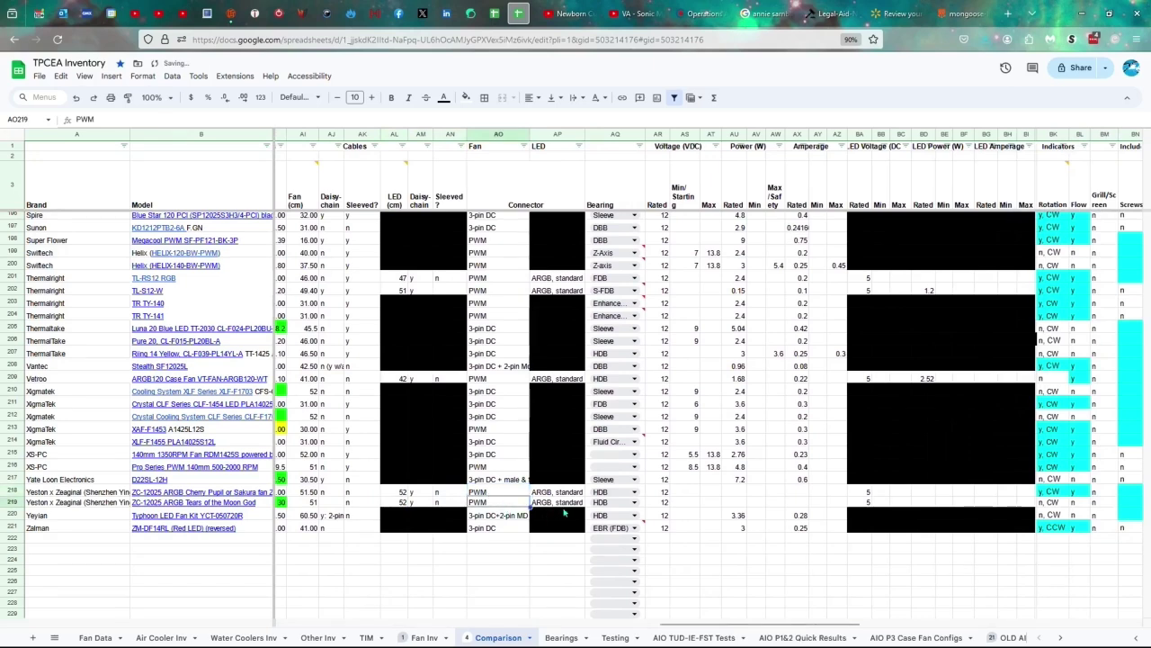
Step: Examine the rated voltage, rotation indicator and included rad screws entries of the two Yeston x Zeaginal fans
{"action": "left_click", "coordinate": [666, 503]}
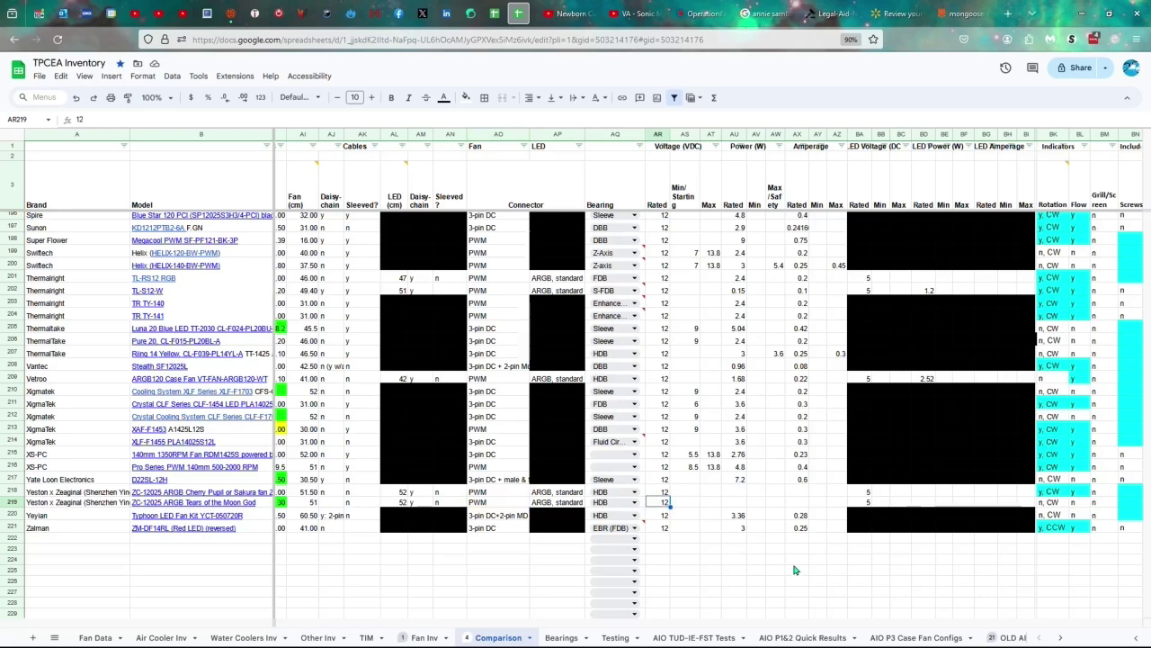
{"action": "scroll", "coordinate": [724, 627], "scroll_direction": "right", "scroll_amount": 4}
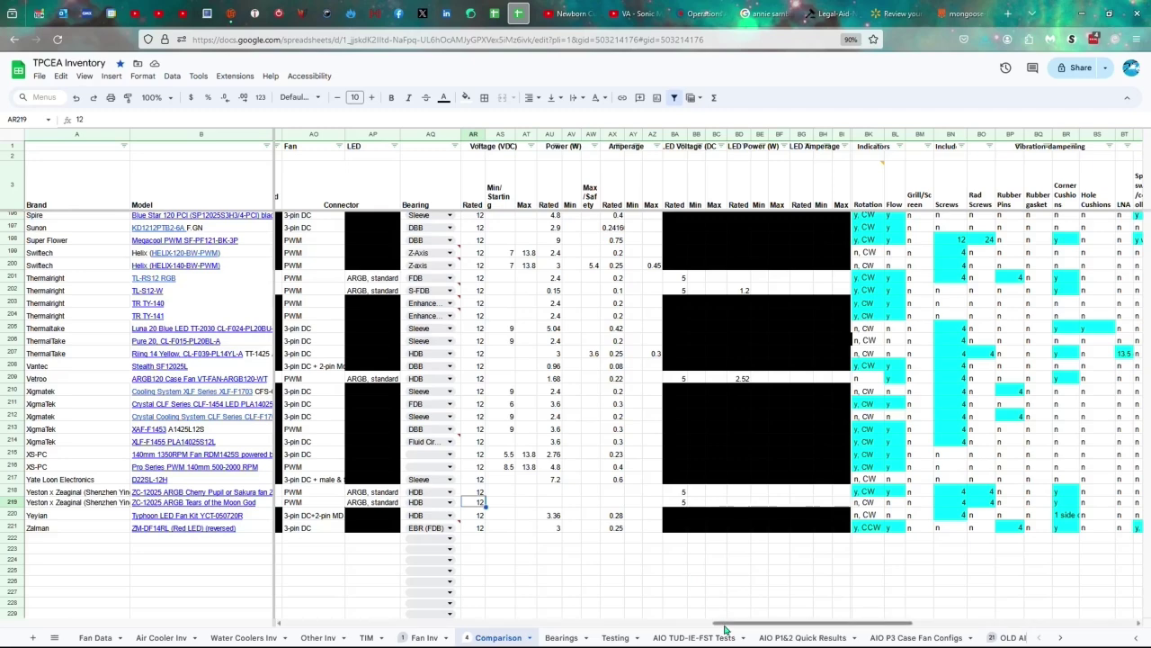
{"action": "left_click_drag", "start_coordinate": [729, 627], "coordinate": [874, 627]}
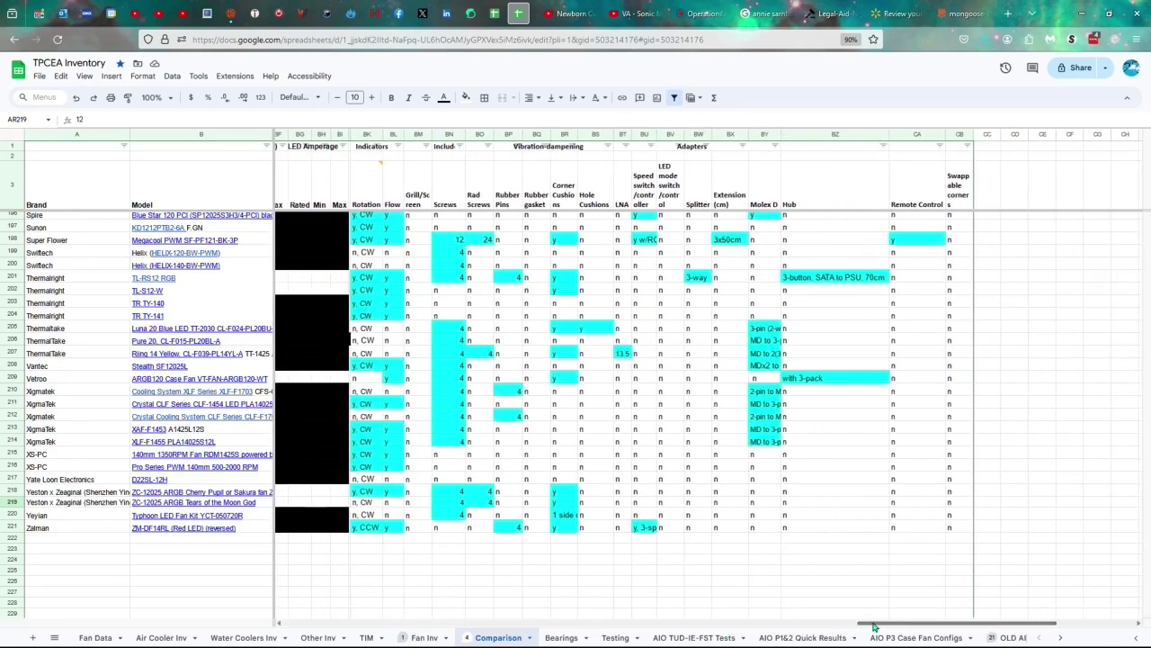
{"action": "left_click", "coordinate": [369, 493]}
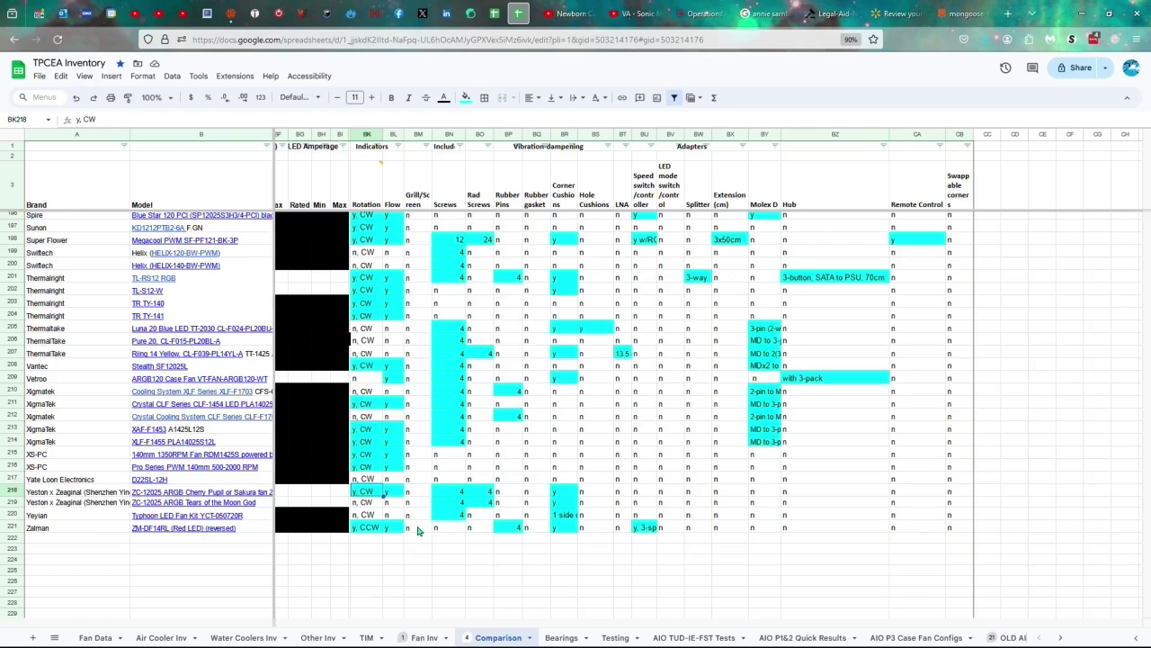
{"action": "left_click", "coordinate": [485, 494]}
{"action": "left_click", "coordinate": [491, 506]}
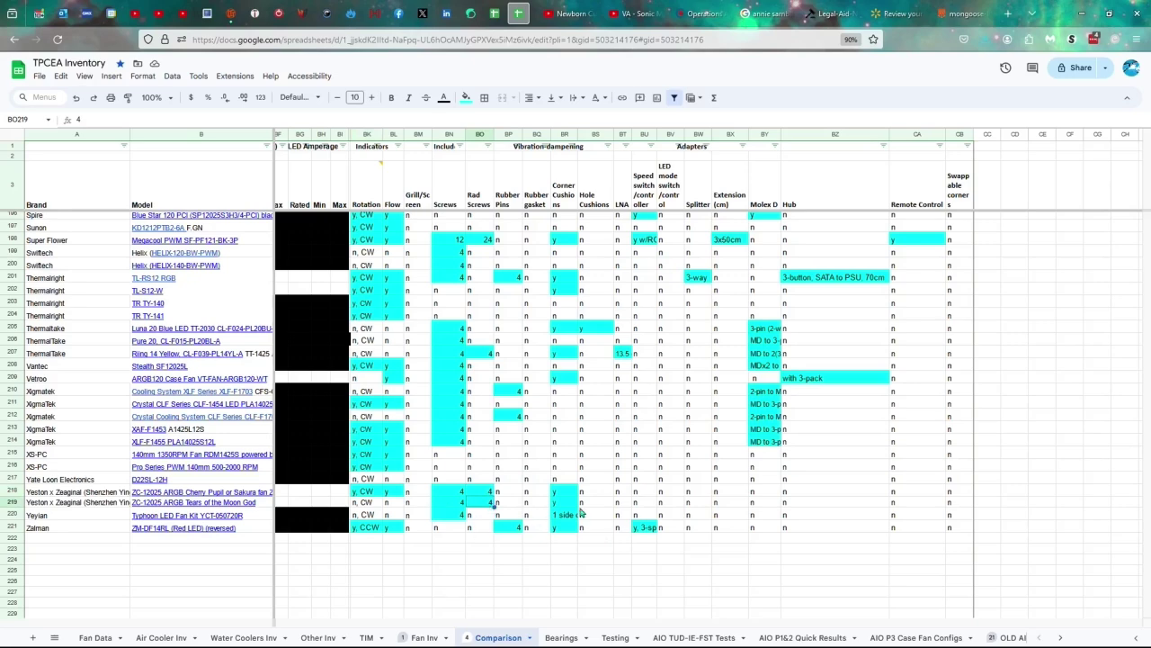